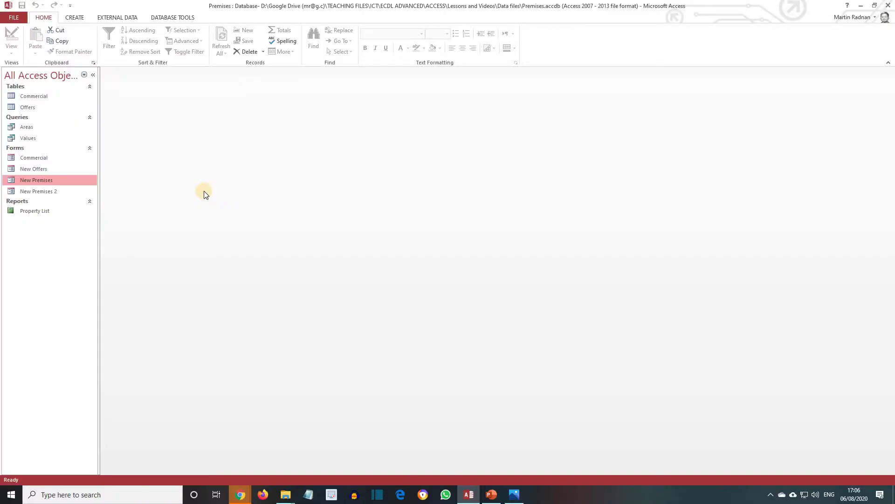
Step: Open the New Premises form in Design View, with Commercial shown as its record source
double_click(64, 181)
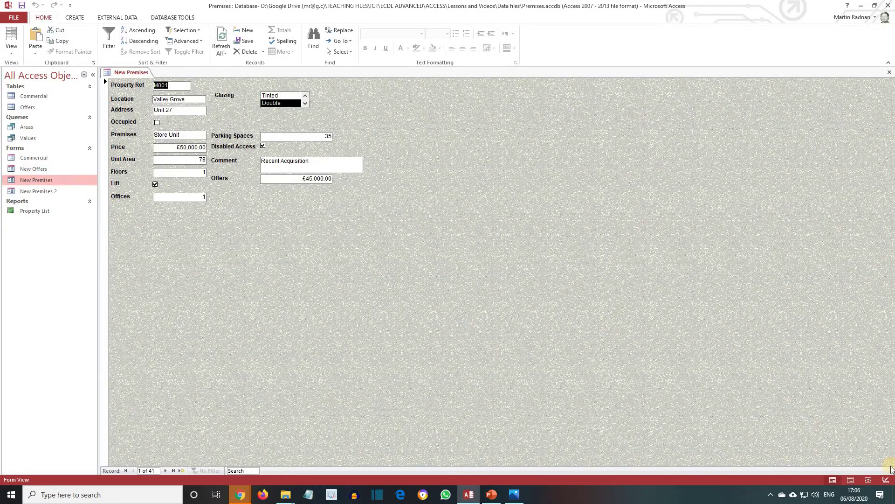
left_click(887, 481)
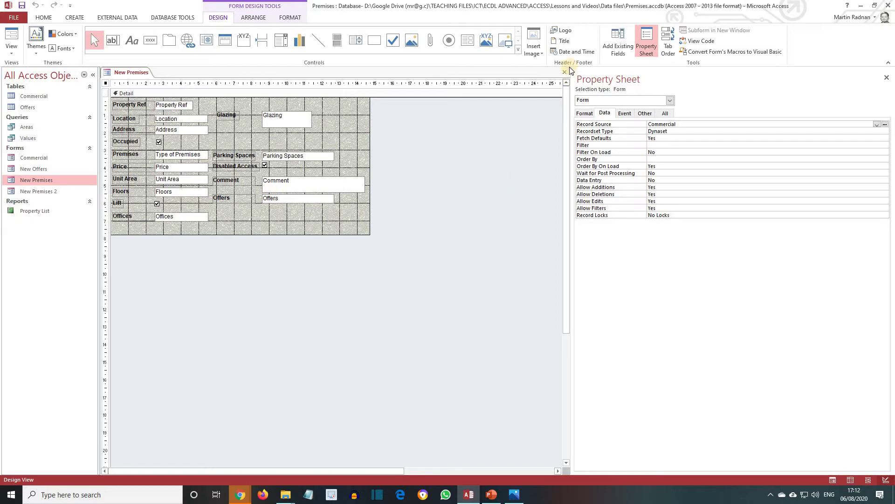
Step: Close the form and confirm the Commercial table's Occupied Yes/No field displays as a Check Box
left_click(565, 71)
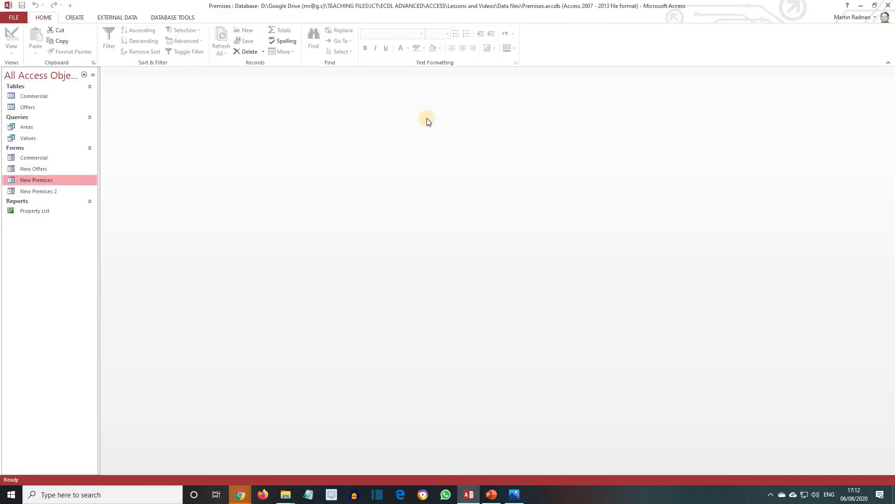
double_click(31, 94)
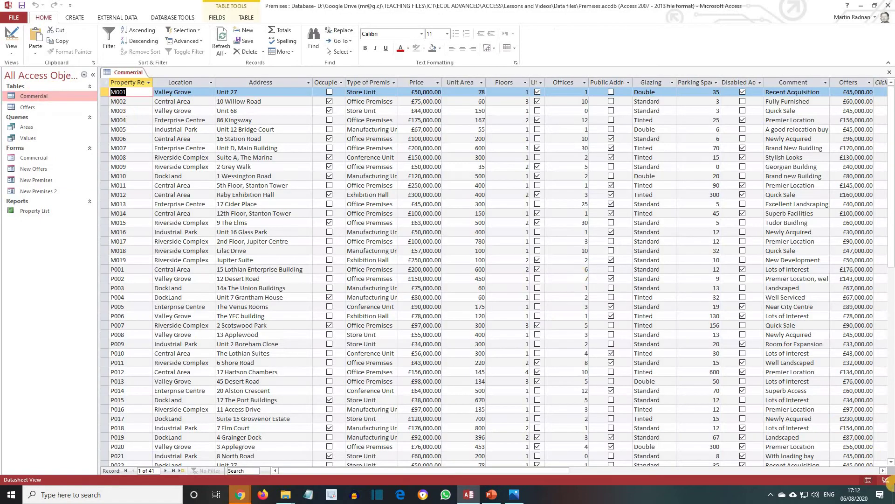
left_click(884, 479)
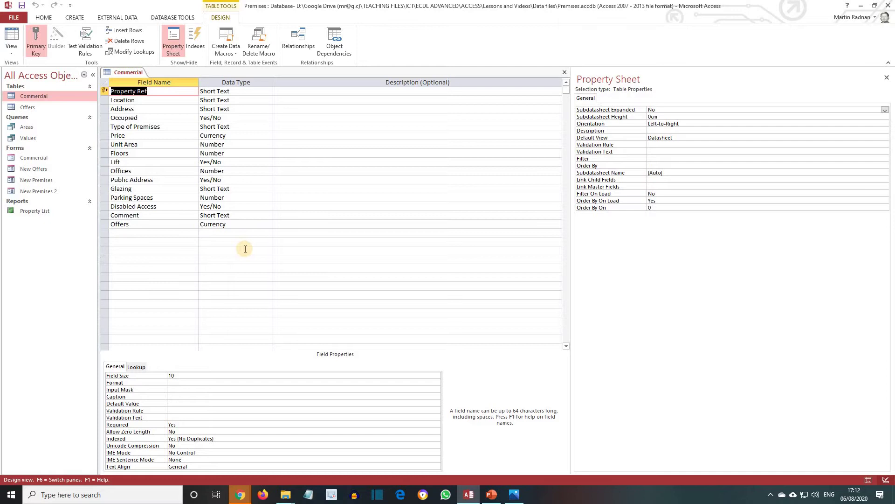
left_click(138, 119)
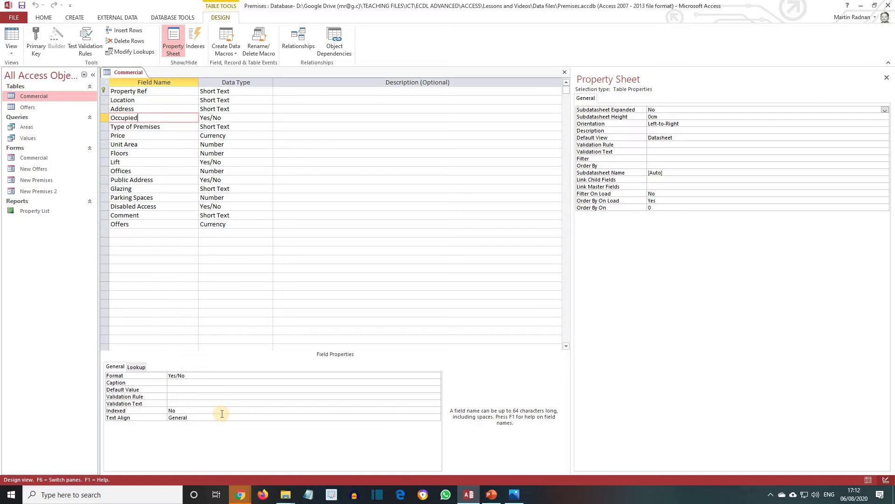
left_click(137, 367)
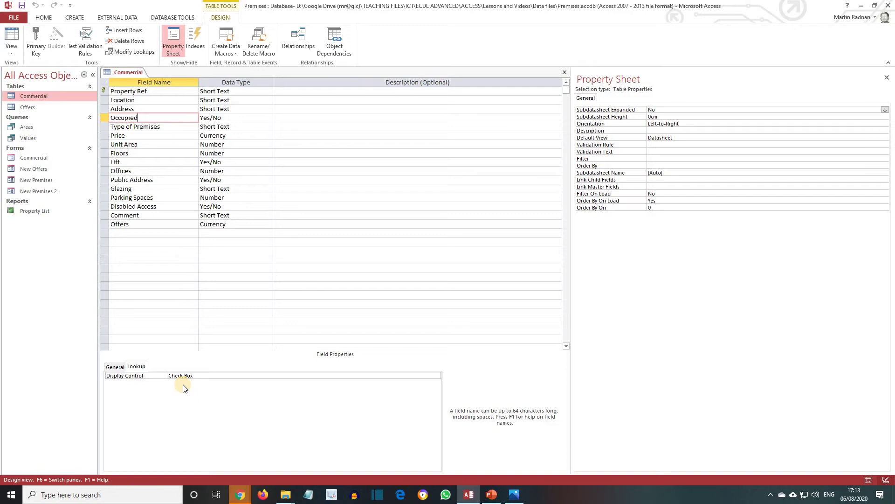
Step: Reopen the New Premises form in Design View with Use Control Wizards turned off
left_click(566, 73)
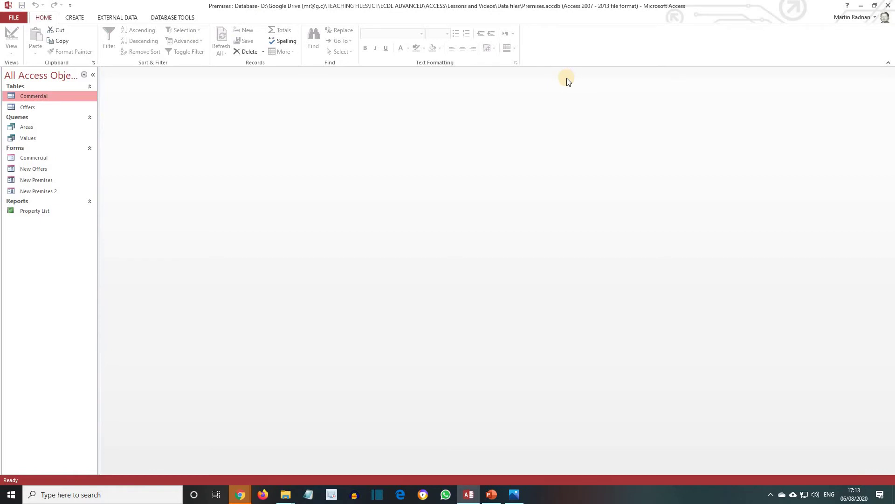
double_click(40, 182)
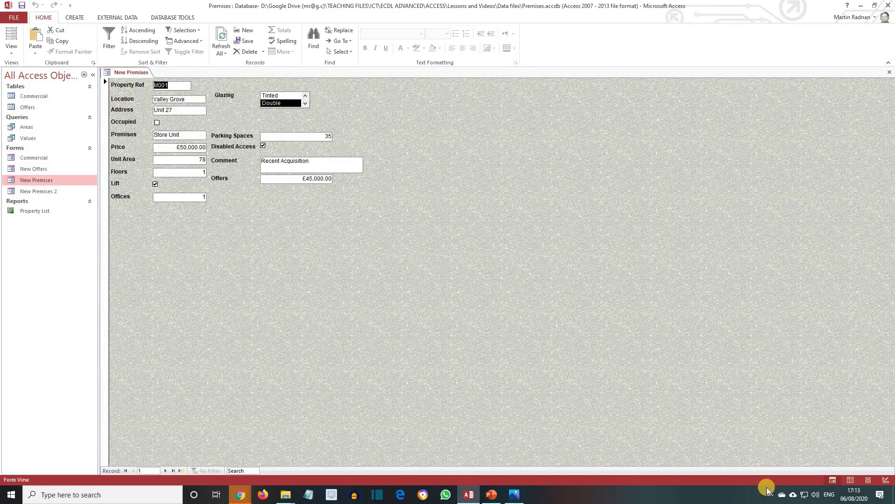
left_click(885, 481)
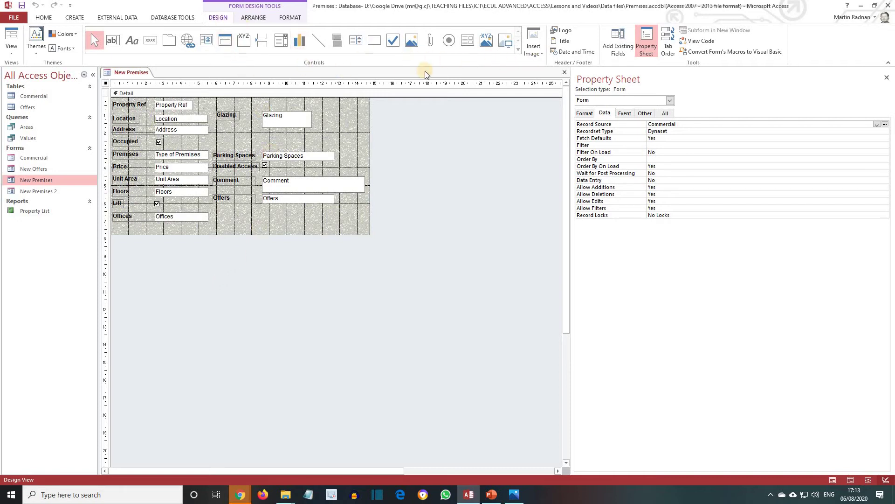
left_click(517, 49)
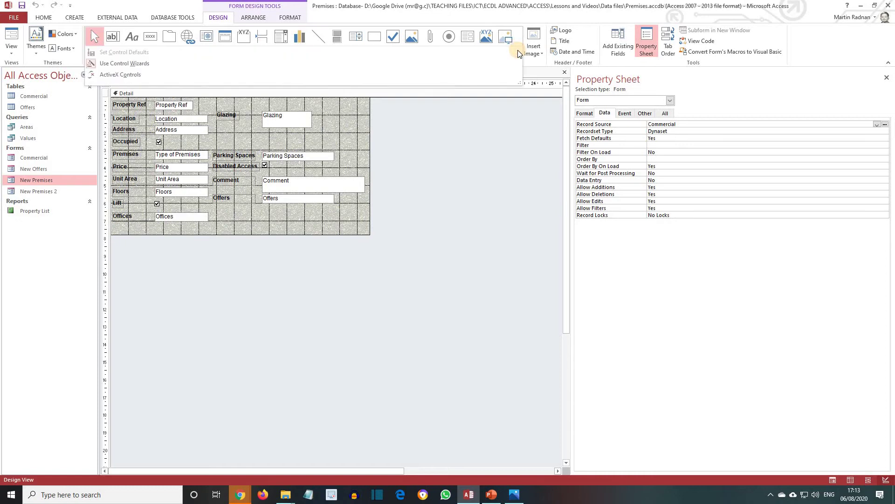
left_click(138, 65)
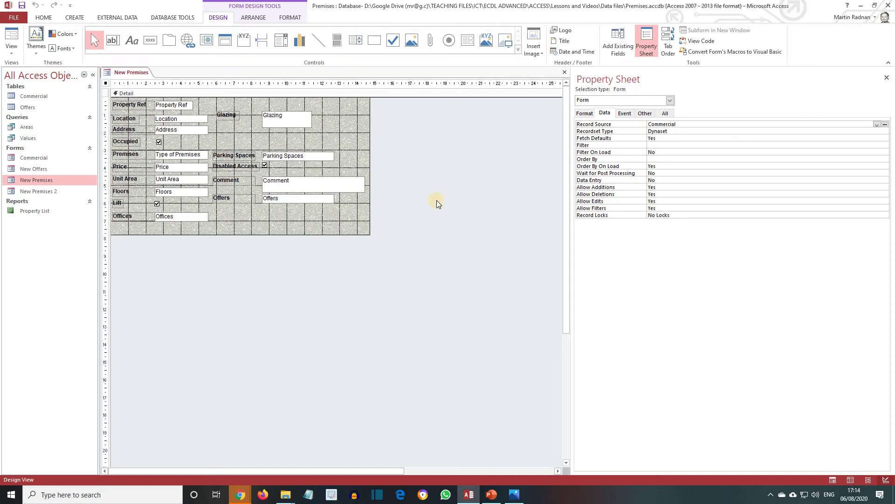
Step: Drag Public Address from the Field List onto the form below Offers, then delete that check box
left_click(616, 49)
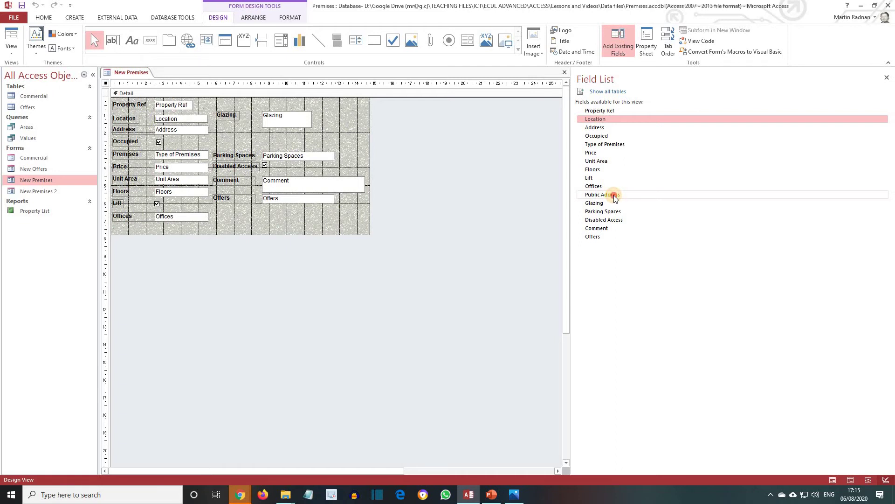
left_click_drag(614, 198, 267, 218)
left_click(271, 240)
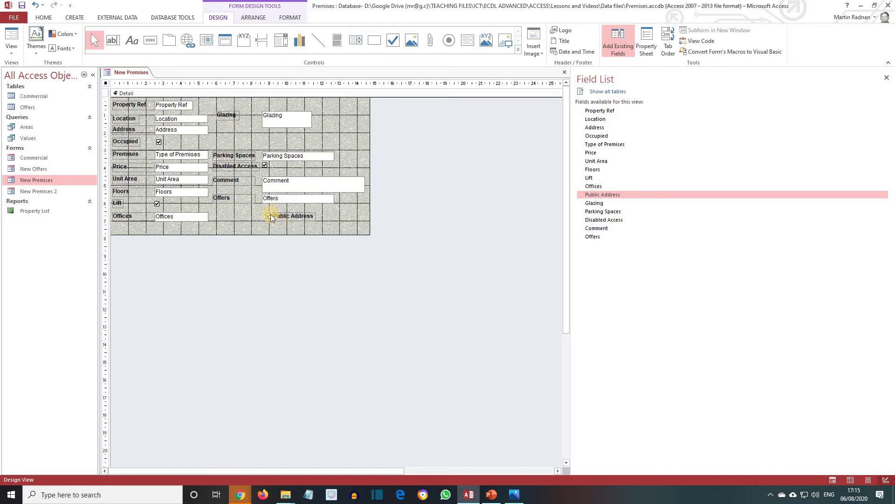
left_click(271, 214)
key("Delete")
Step: Place an unbound check box, Check51, on the form below the Offers field
left_click(393, 41)
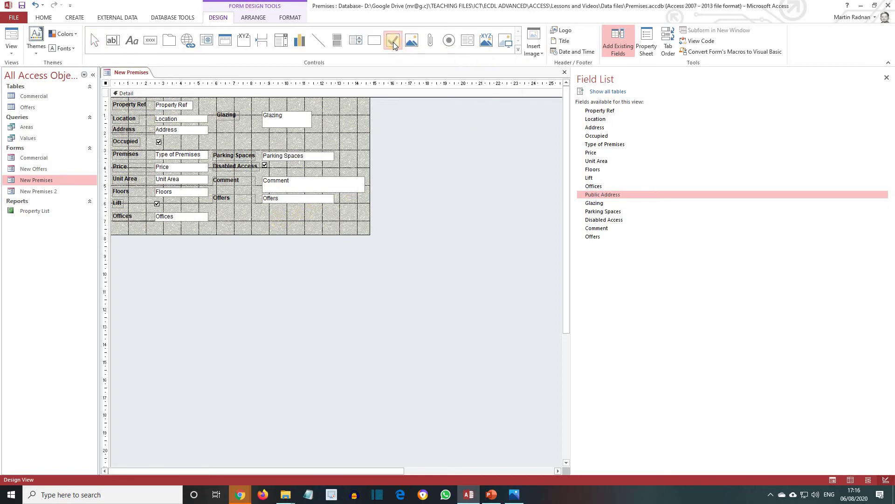
left_click(393, 41)
left_click(262, 214)
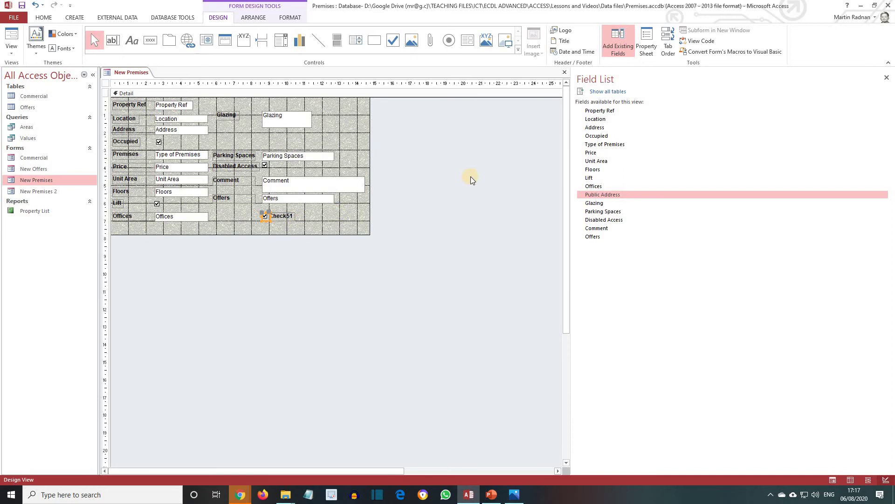
Step: In the Property Sheet, rename Check51 to Public Address and set its Control Source to Public Address
left_click(647, 53)
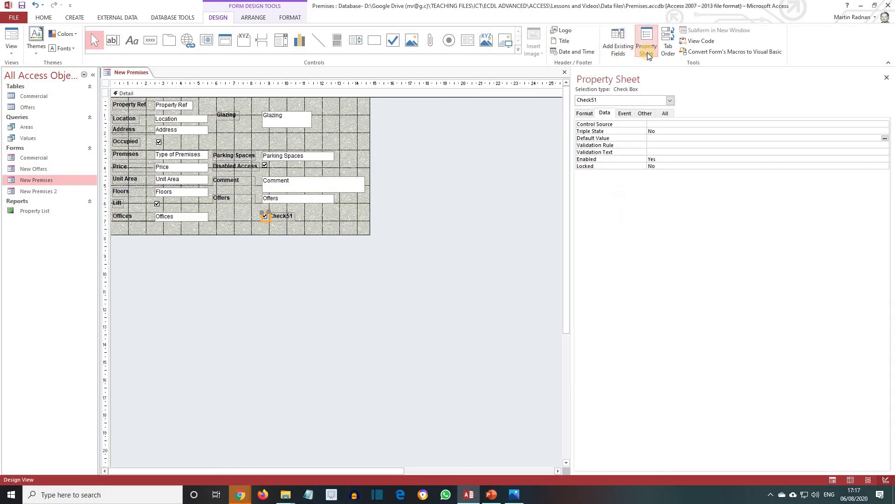
left_click(666, 115)
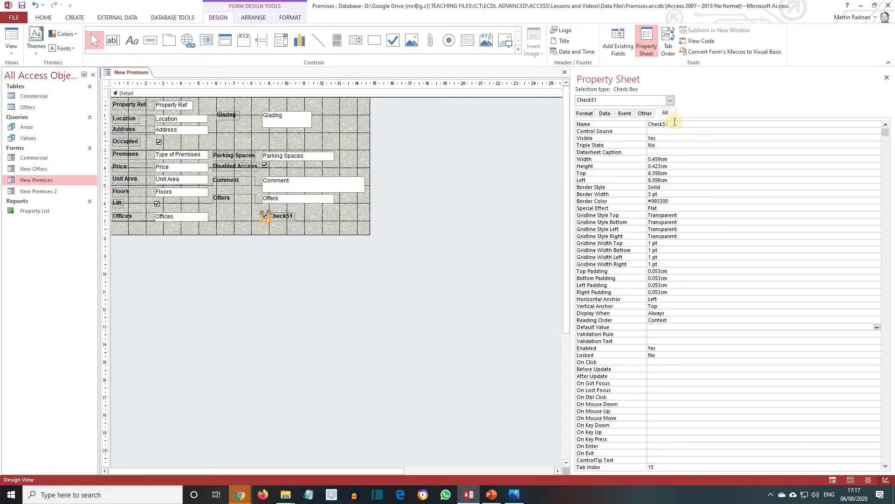
left_click(616, 116)
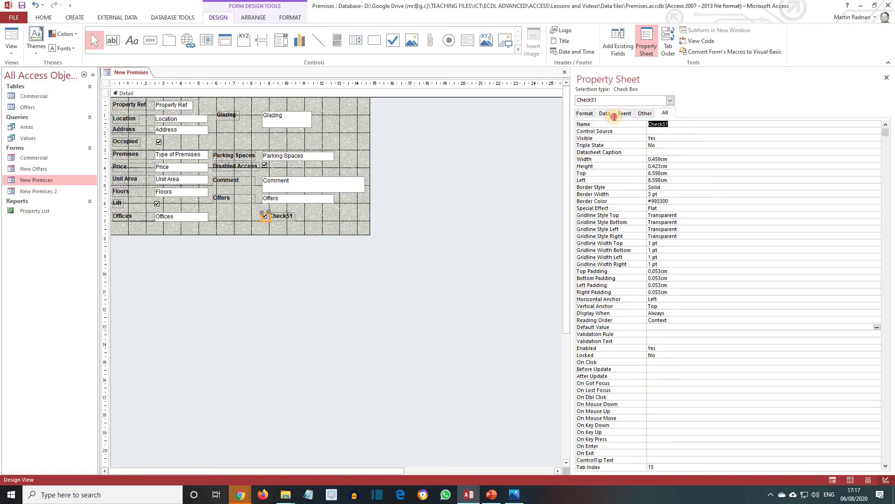
key("Delete")
type("P")
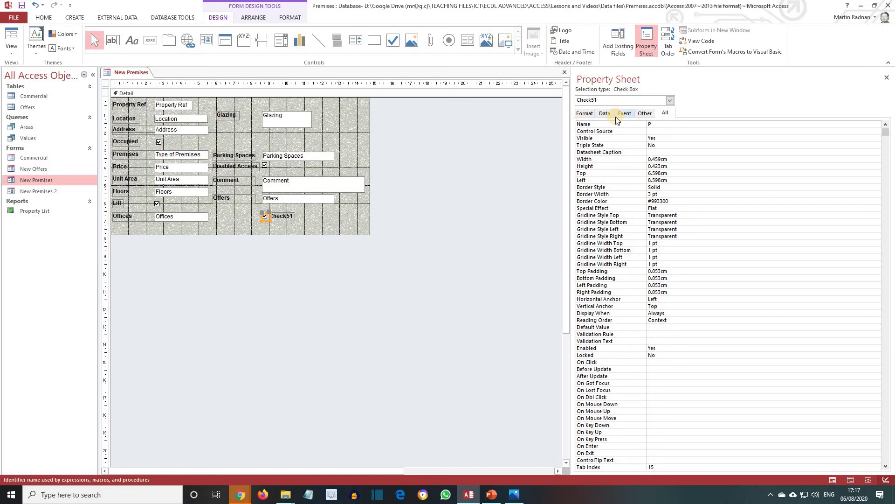
type("ublic Address")
left_click(666, 131)
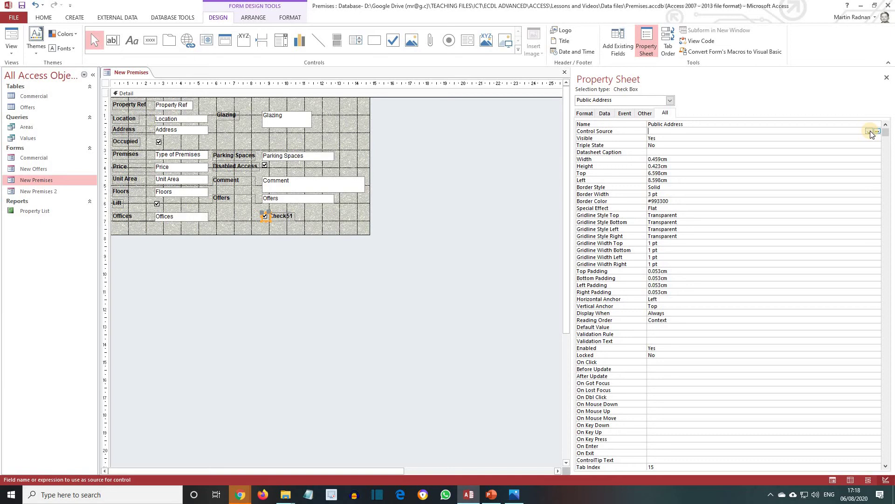
left_click(870, 132)
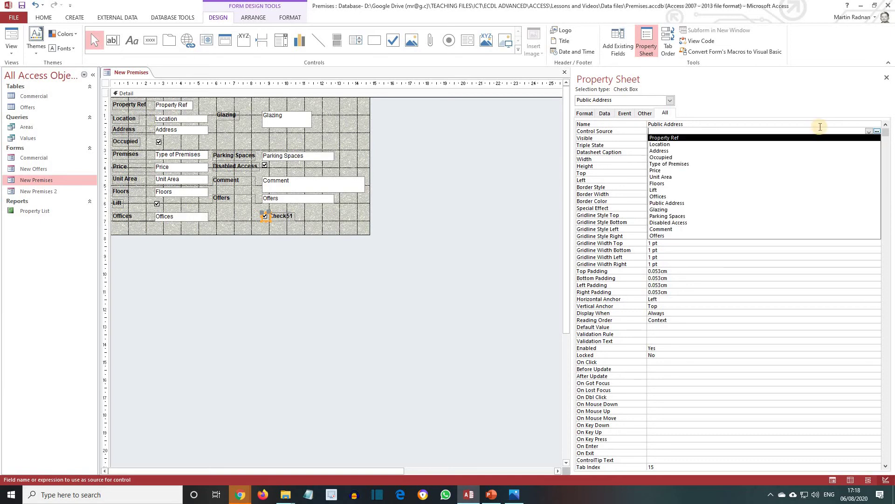
left_click(808, 203)
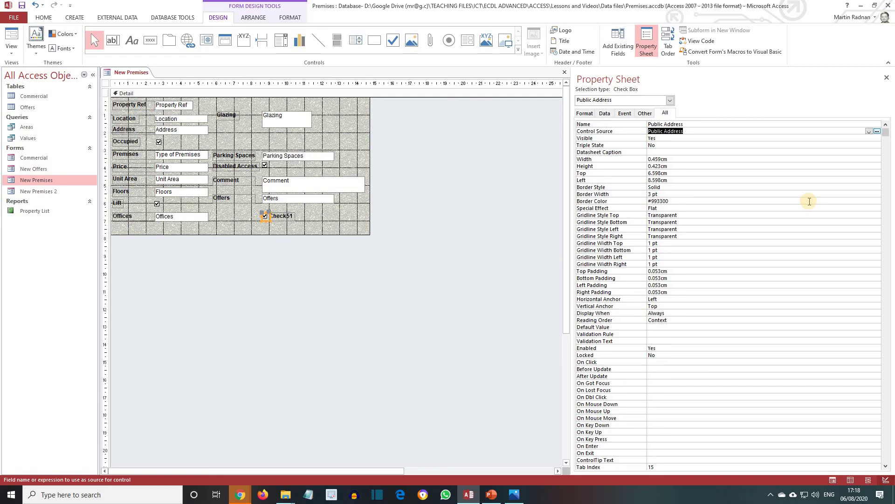
Step: Change the Check51 label text to Public Address and move it left of the check box
left_click(888, 79)
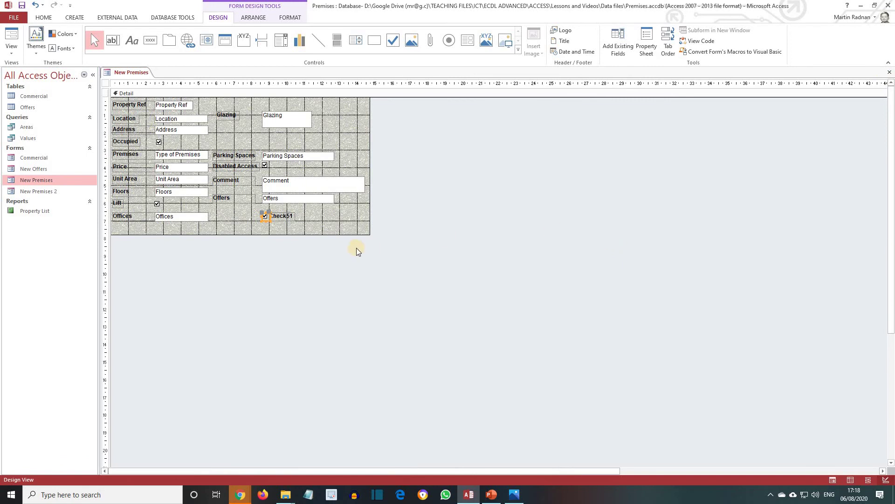
double_click(292, 216)
type("Public Address")
left_click(329, 230)
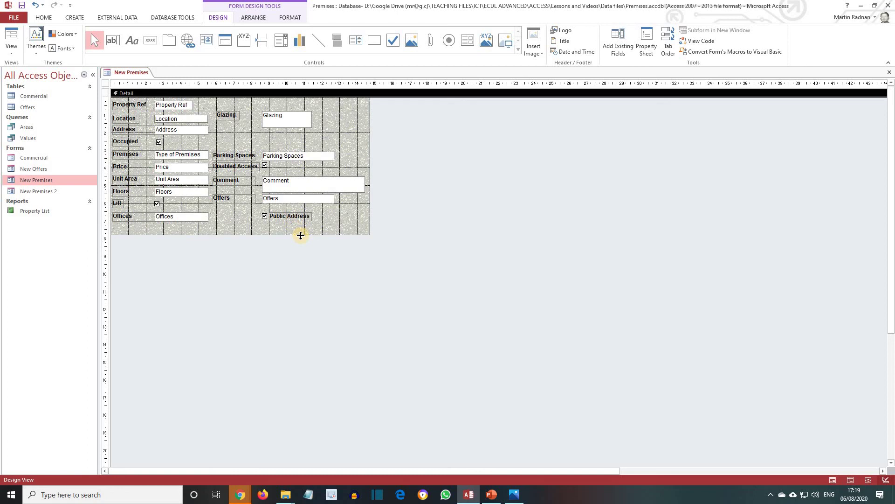
left_click(290, 215)
left_click(291, 228)
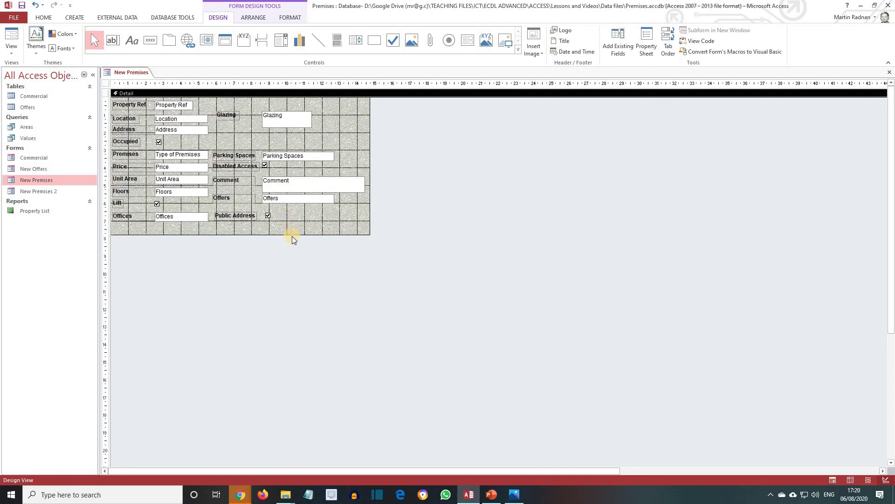
Step: Save the New Premises form, view its records in Form View, then close it
right_click(135, 73)
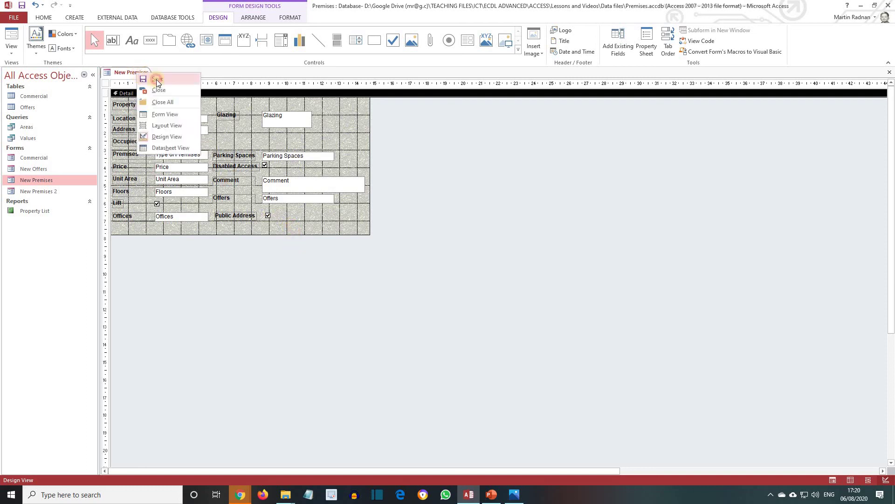
left_click(156, 80)
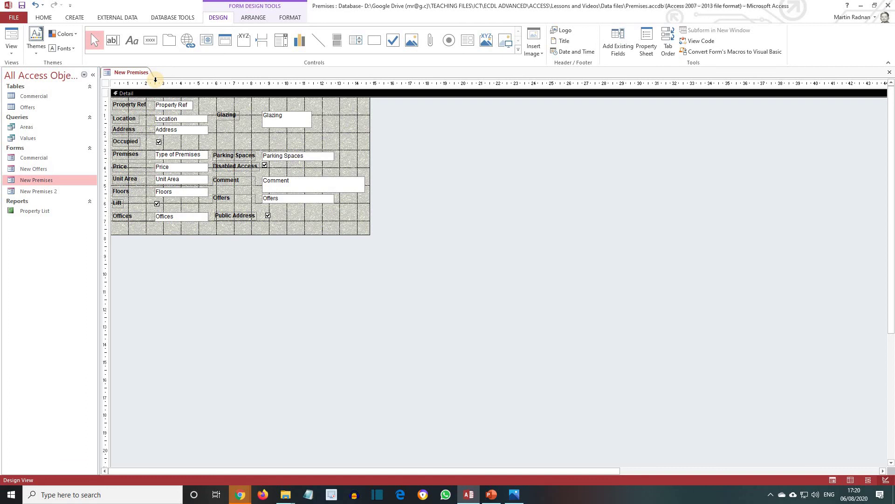
left_click(12, 49)
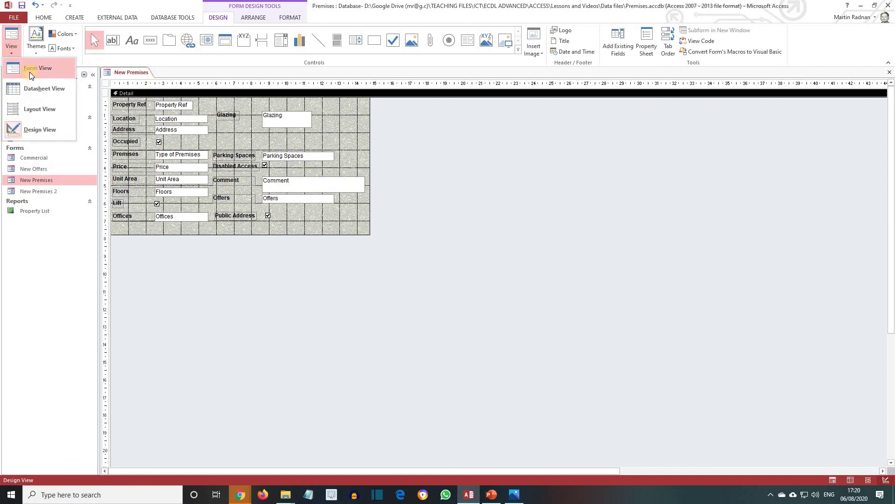
left_click(30, 71)
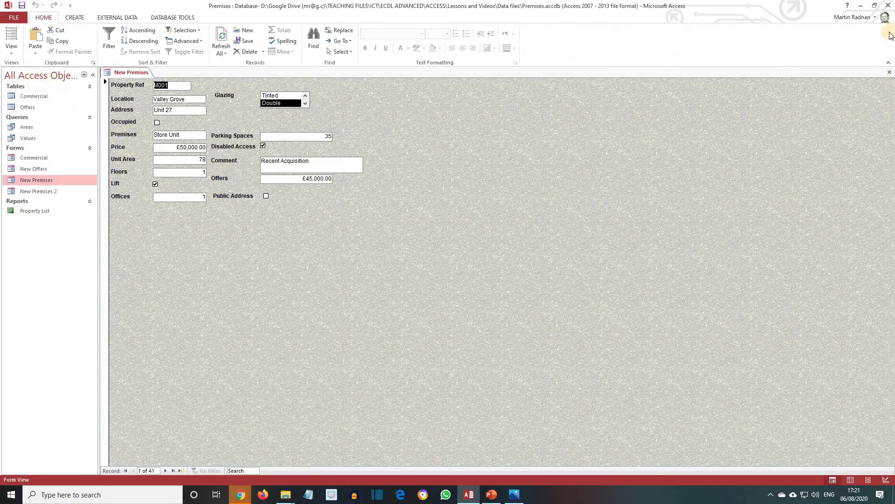
left_click(890, 72)
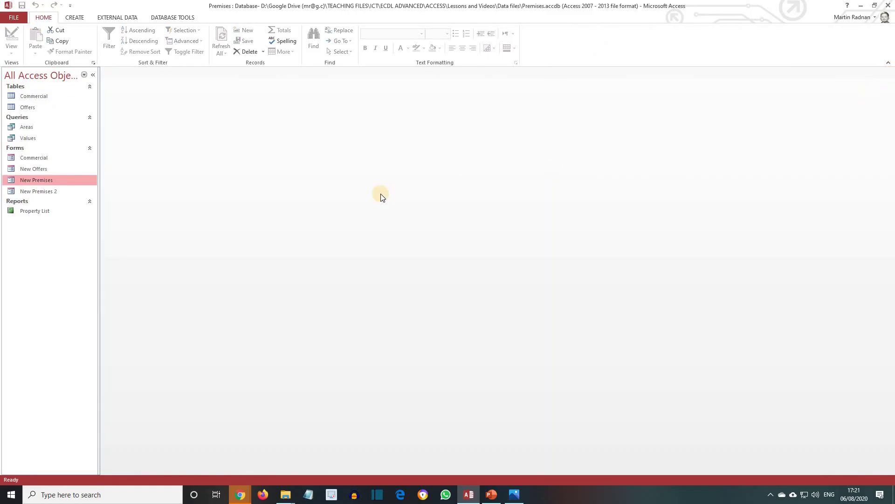